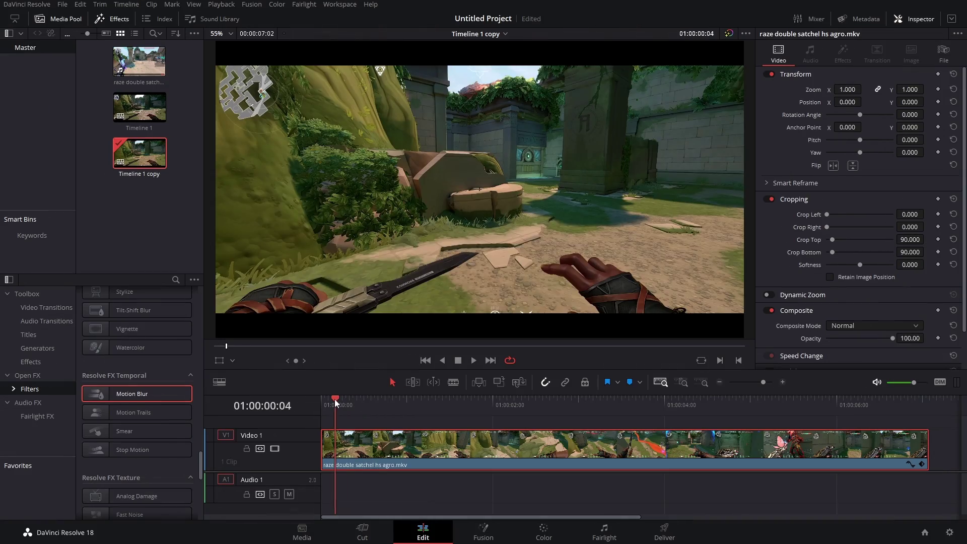
- Scrub through the gameplay clip 'raze double satchel hs agro.mkv' to preview the footage
drag(335, 399, 671, 397)
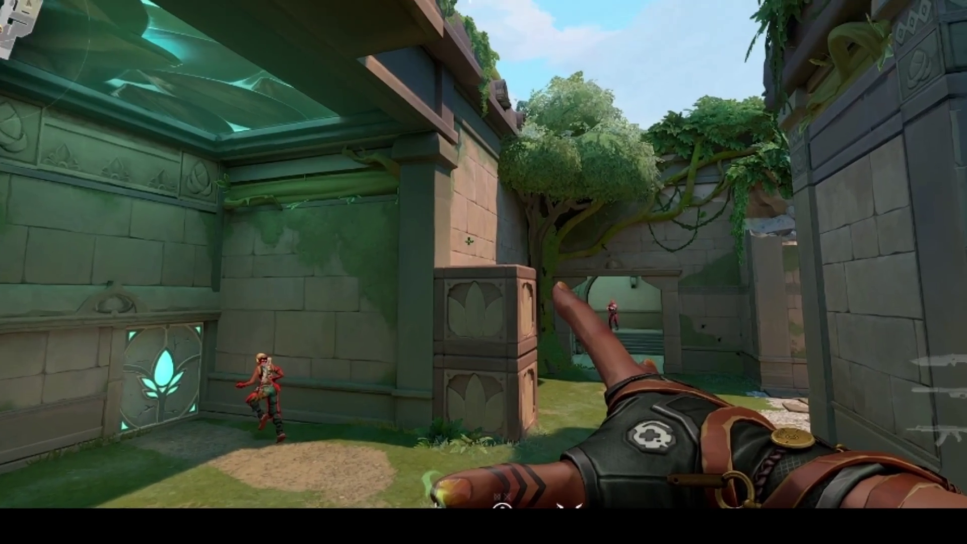
- Switch to the Color page, hide the effects library, and try an Offset shift, then reset it
click(516, 307)
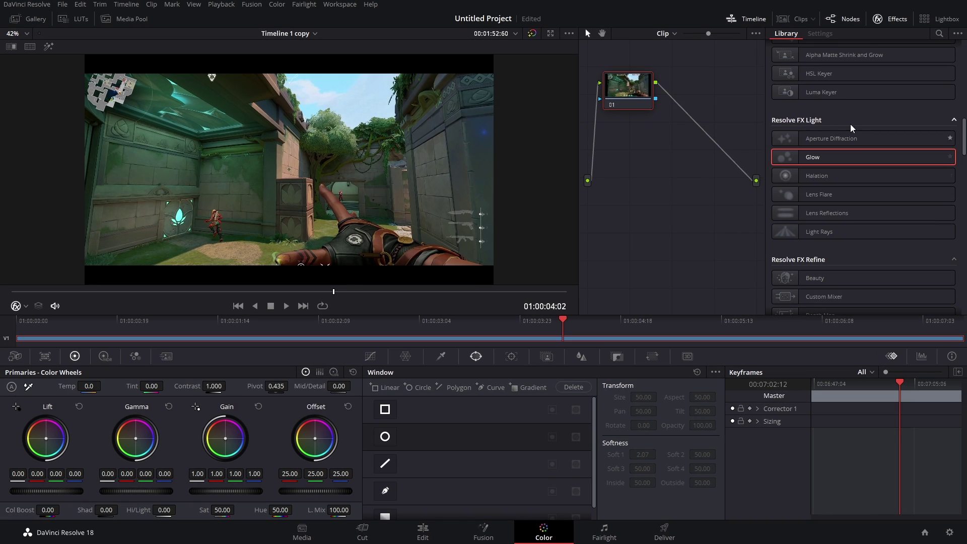
click(887, 19)
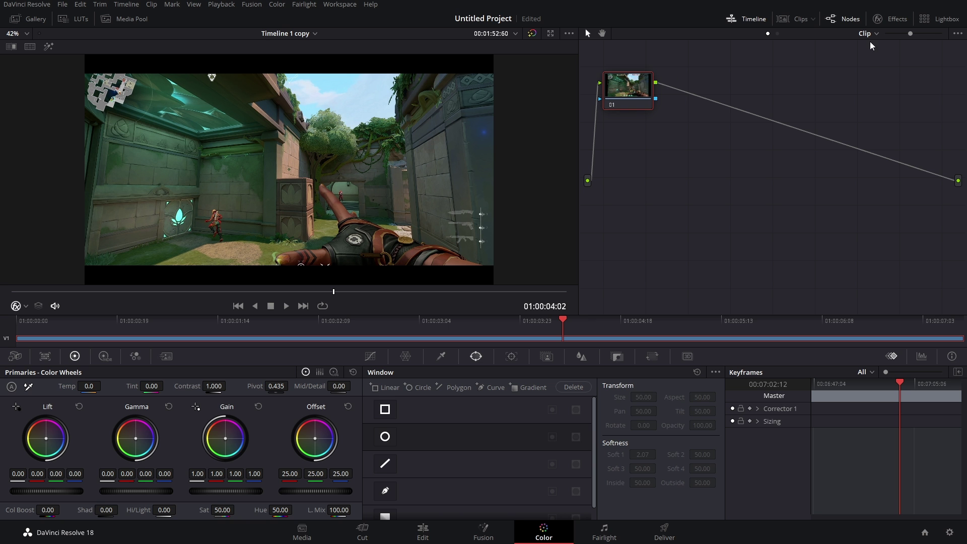
drag(315, 440, 347, 430)
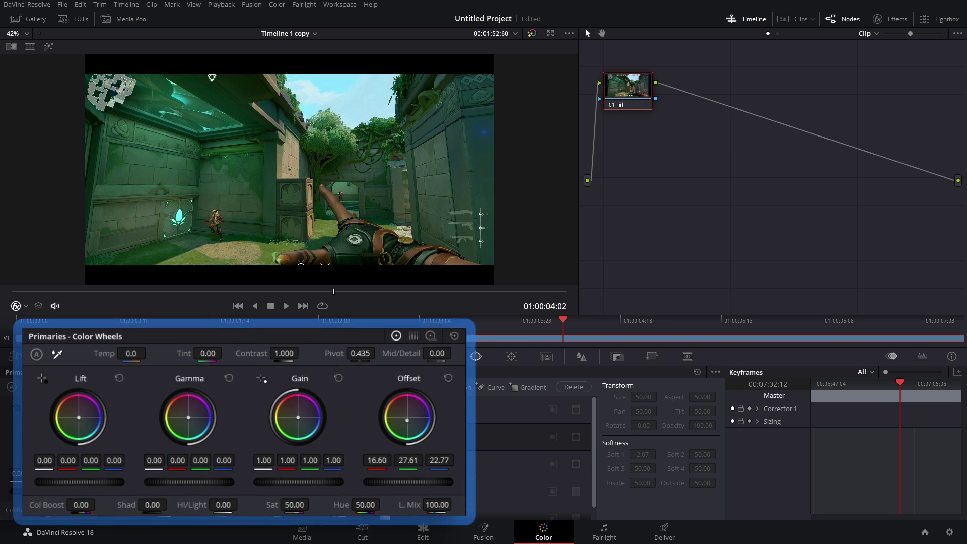
click(525, 356)
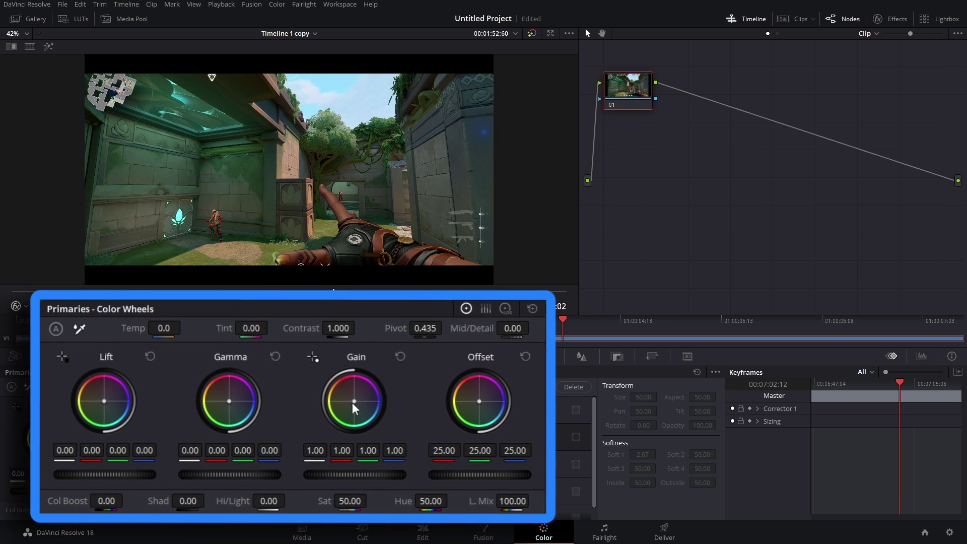
- Try Gain, Gamma, Lift and blue Offset shifts, resetting each so offset returns to 25.00
drag(352, 403, 353, 407)
click(398, 356)
drag(228, 403, 227, 401)
click(272, 357)
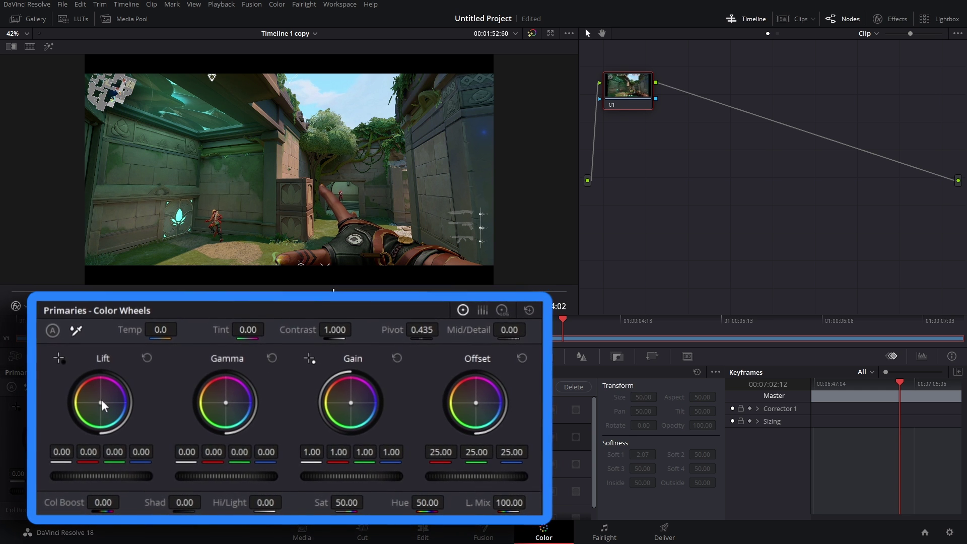
drag(101, 402, 101, 402)
drag(477, 403, 477, 397)
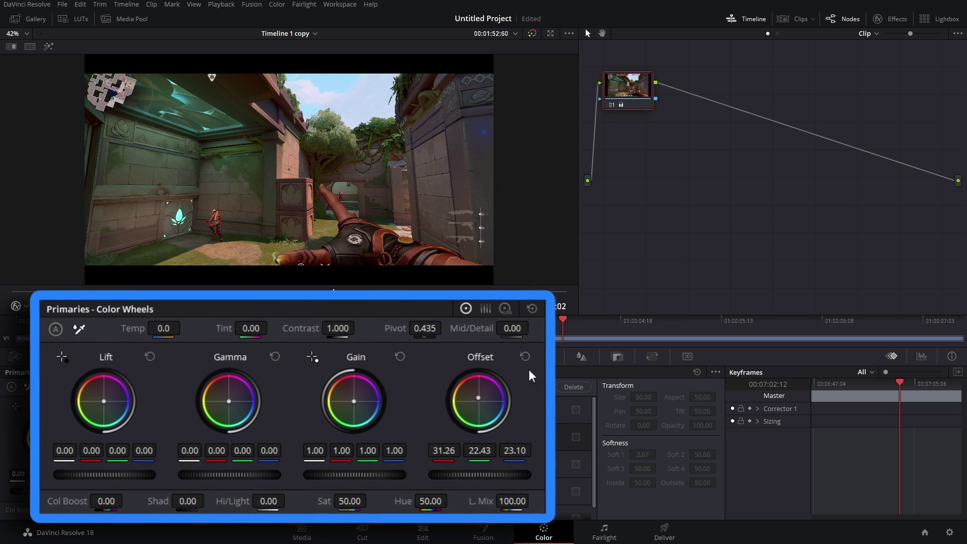
click(525, 355)
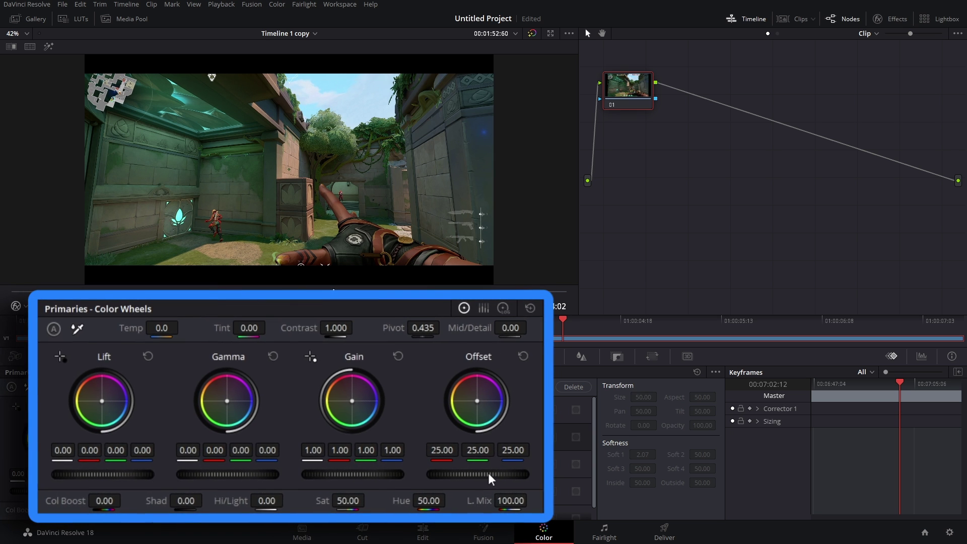
mouse_move(488, 475)
mouse_down()
mouse_move(448, 475)
mouse_move(488, 476)
mouse_up()
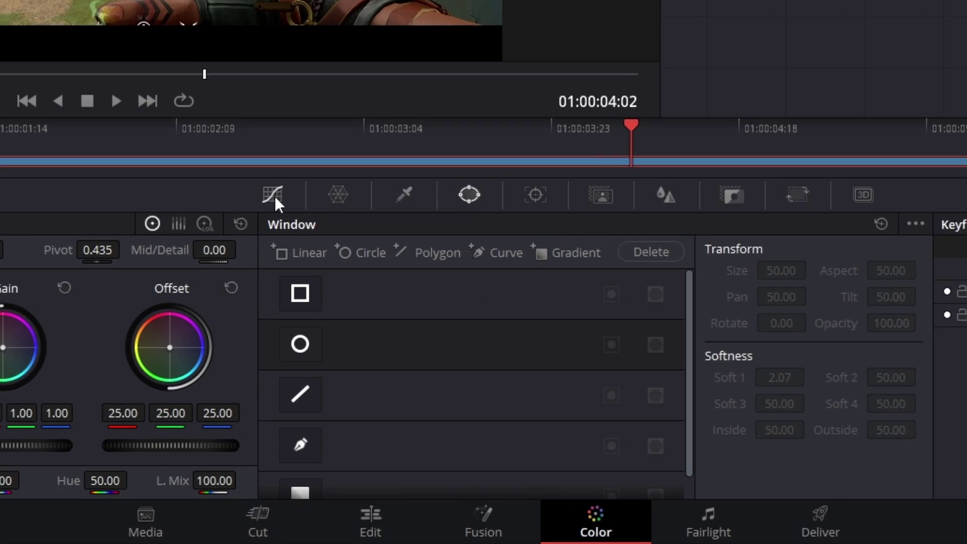
- Shape an S-curve on the Custom luminance curve: lower the shadow point, raise the highlight point
click(369, 353)
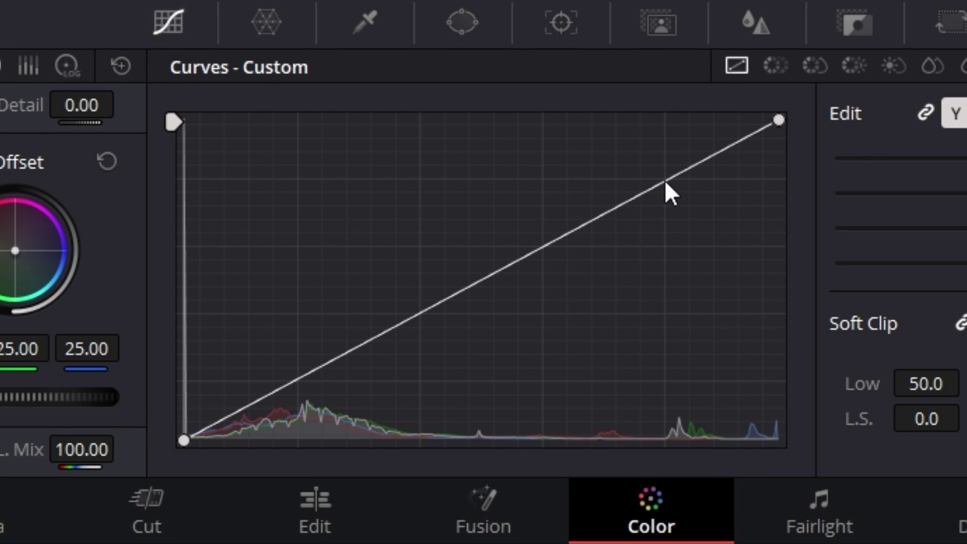
click(663, 179)
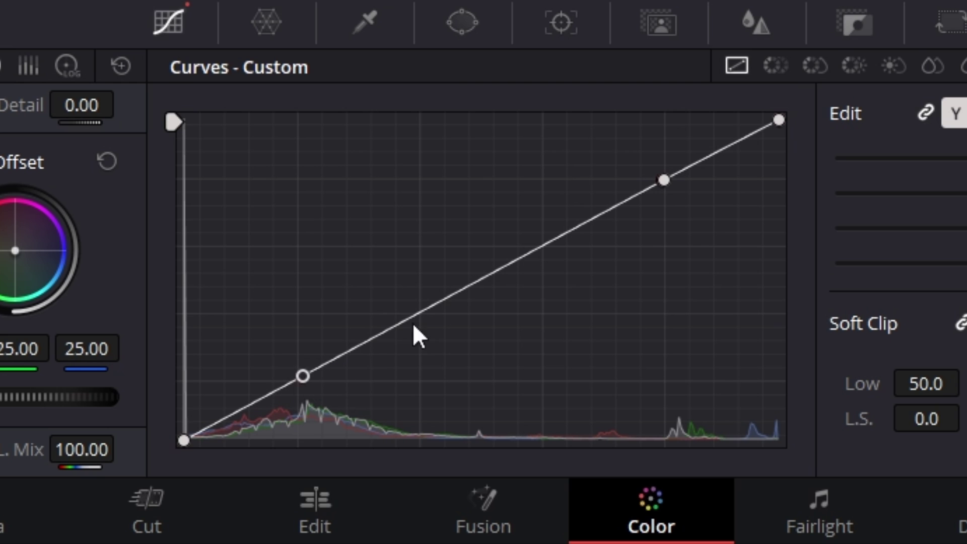
click(483, 280)
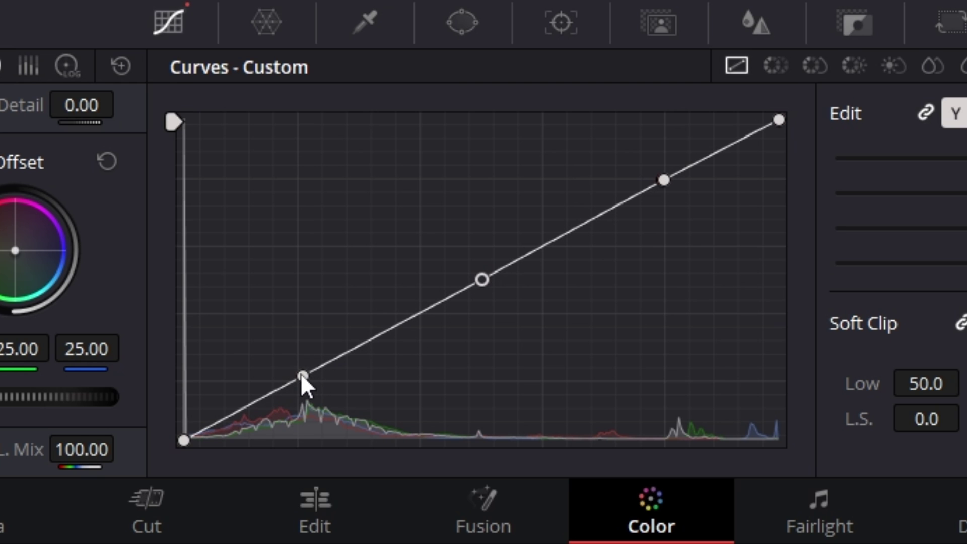
drag(302, 375, 300, 394)
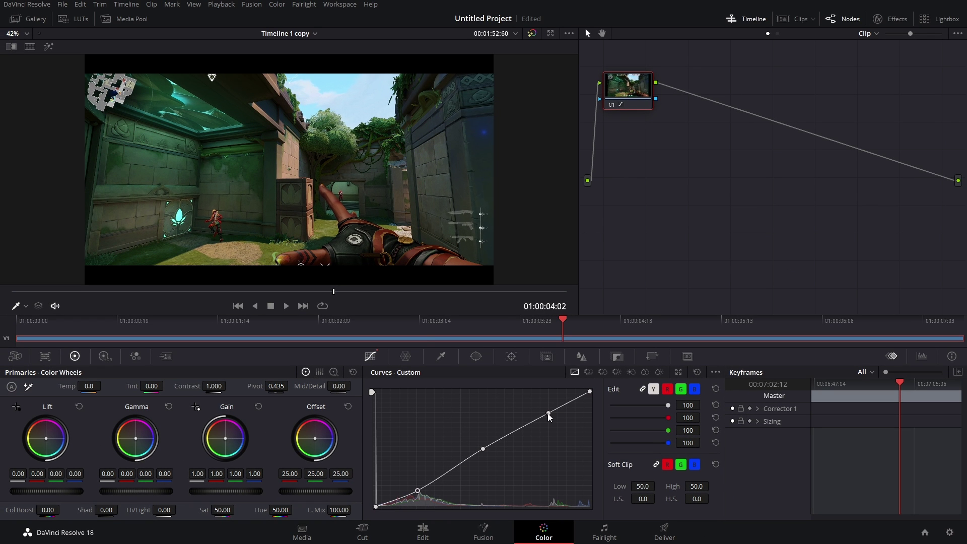
drag(549, 414, 549, 402)
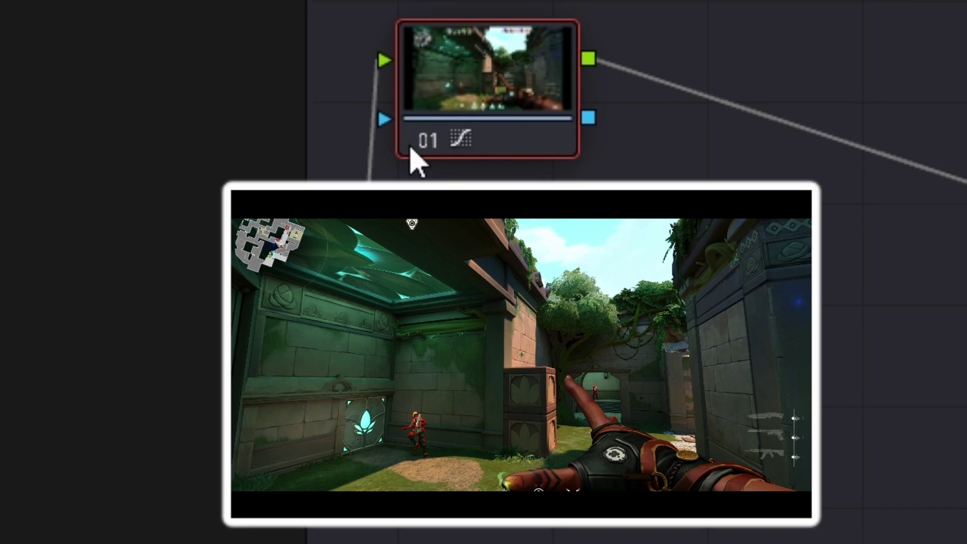
key(ctrl+d)
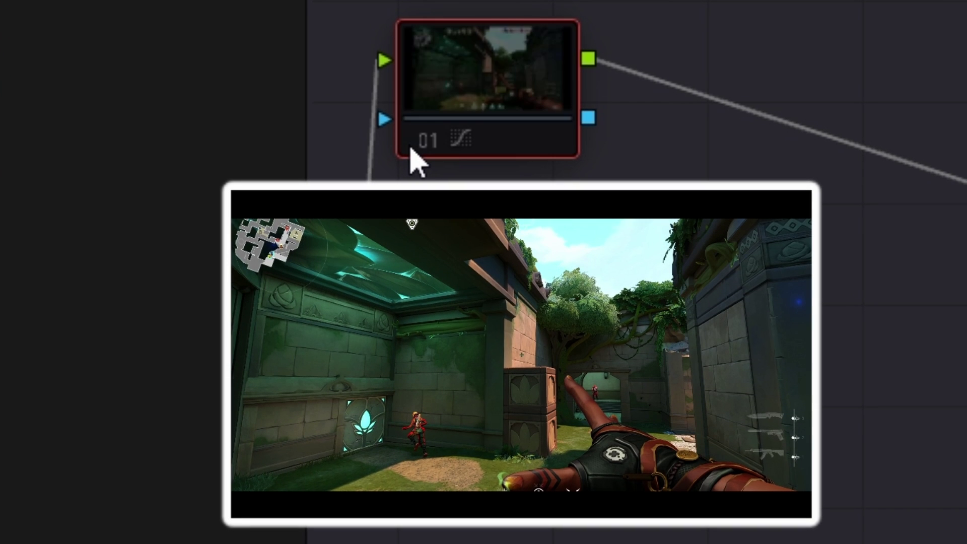
key(ctrl+d)
key(ctrl+d)
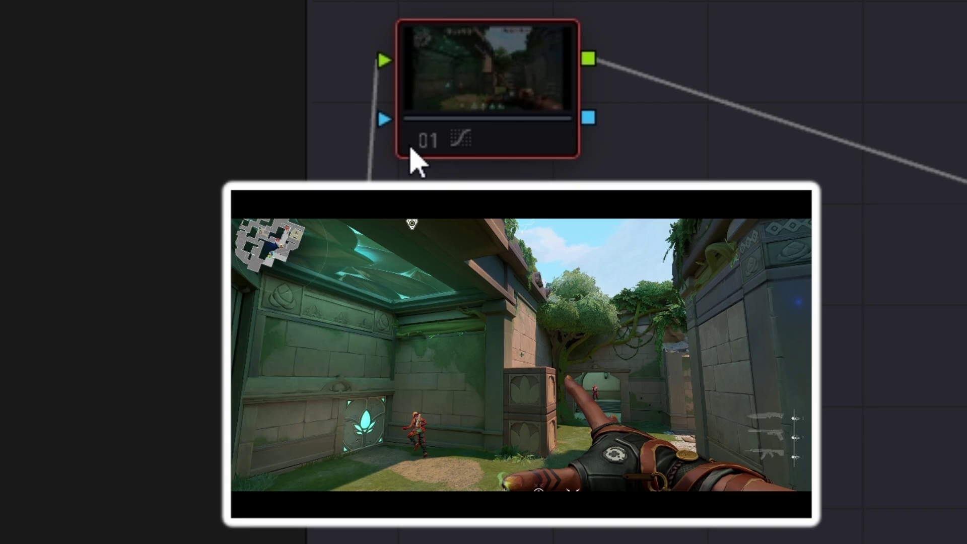
key(ctrl+d)
key(ctrl+d)
key(ctrl+d)
key(ctrl+d)
key(ctrl+d)
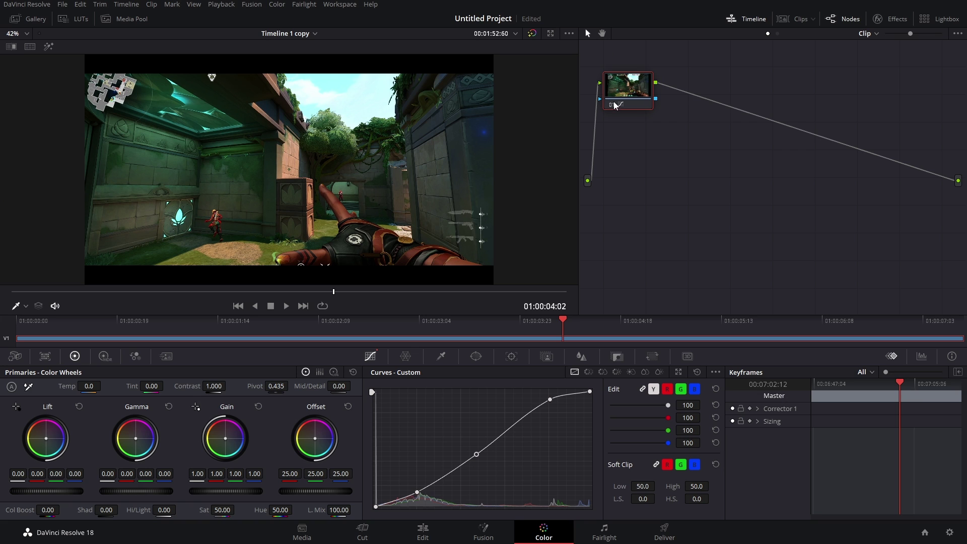
key(ctrl+d)
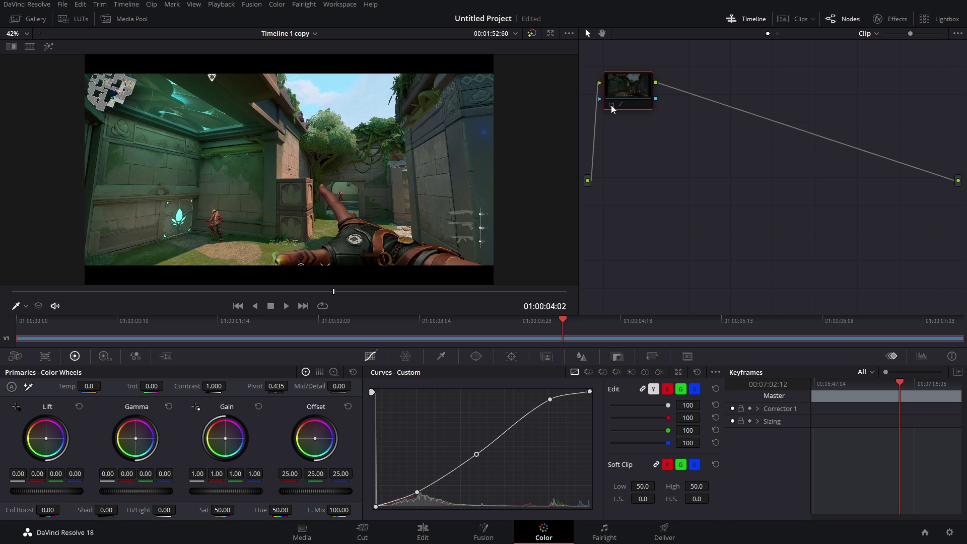
key(ctrl+d)
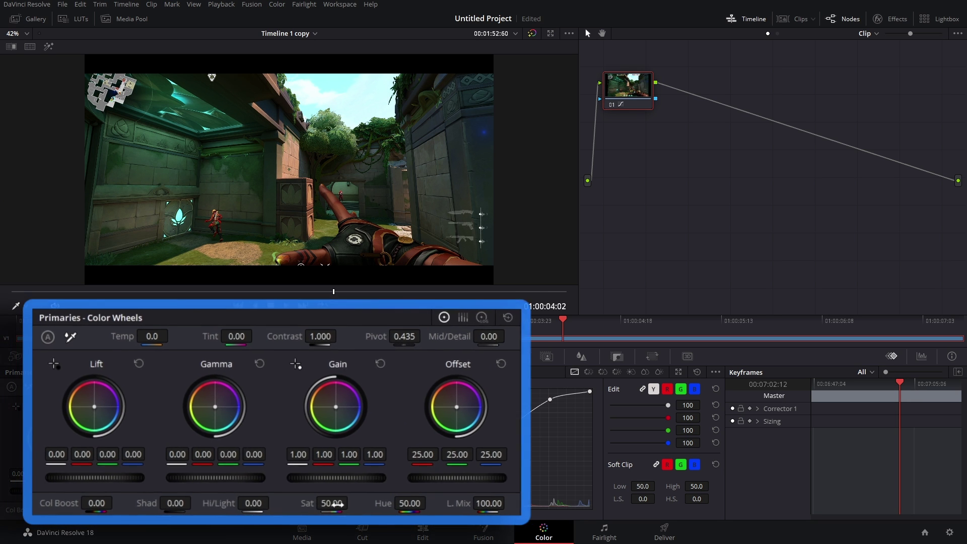
- Lower node 01's saturation to 30 and try a Shadows adjustment, then undo it
drag(267, 509, 248, 508)
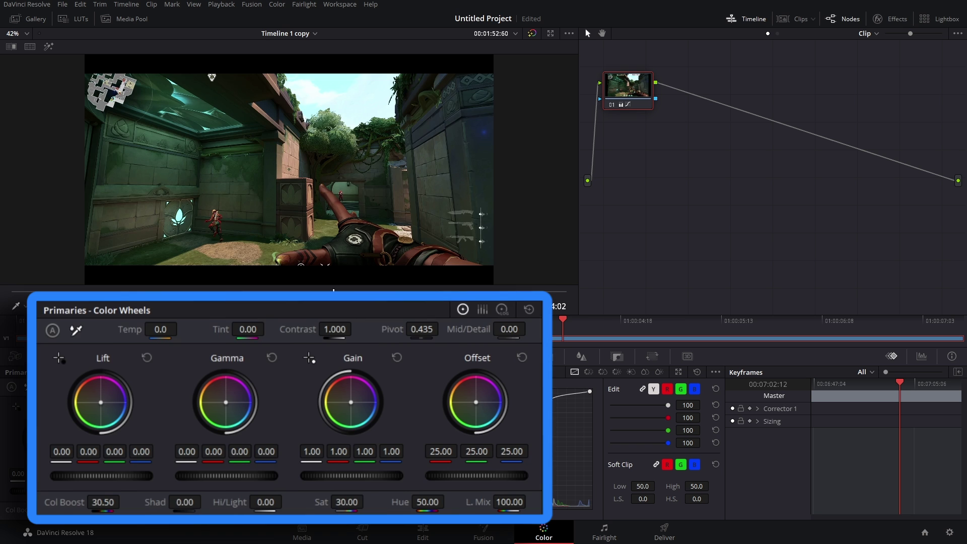
drag(184, 502, 241, 502)
key(ctrl+z)
key(ctrl+z)
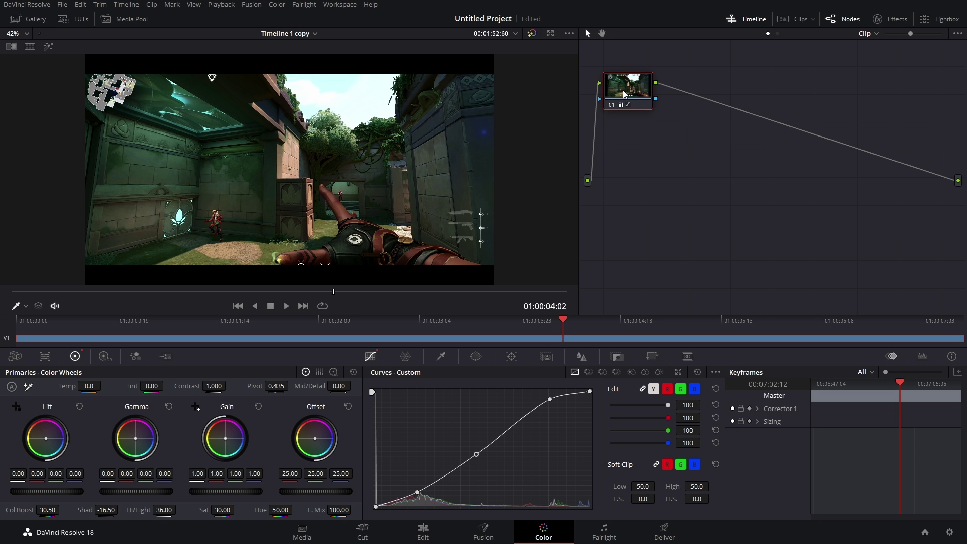
- Add serial node 02 after node 01
right_click(622, 89)
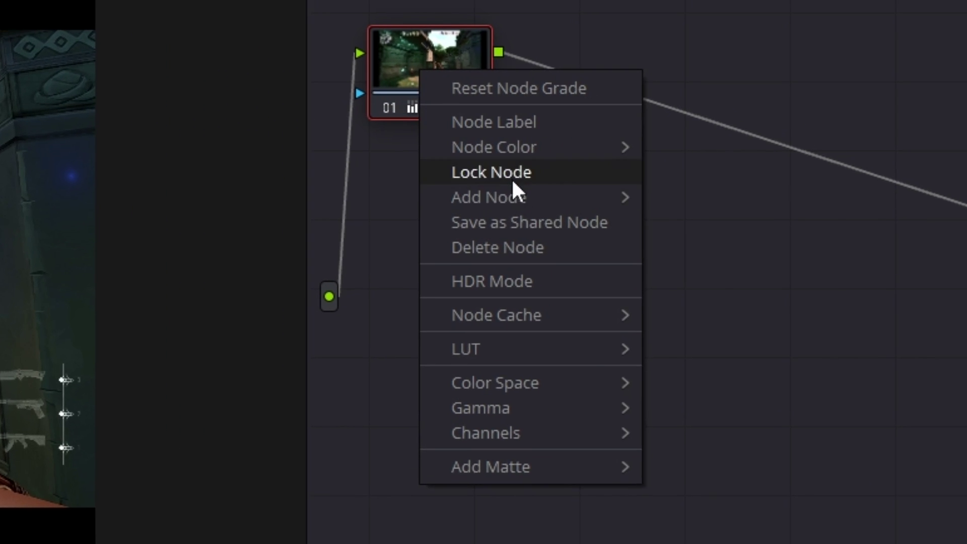
mouse_move(512, 197)
click(701, 198)
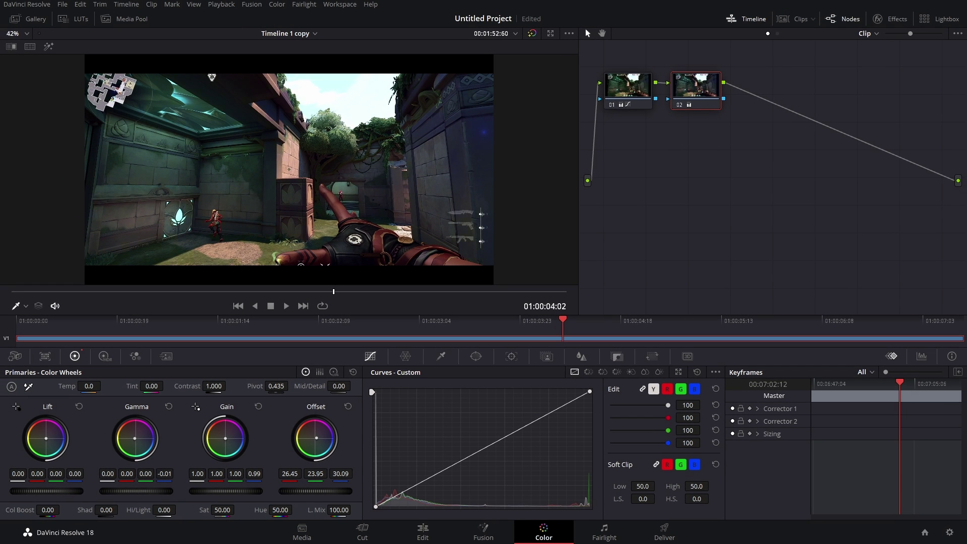
- Reset node 02, push Offset to cool blue (16.39/25.78/33.28) with a slight Gamma tweak, then compare
key(shift+Home)
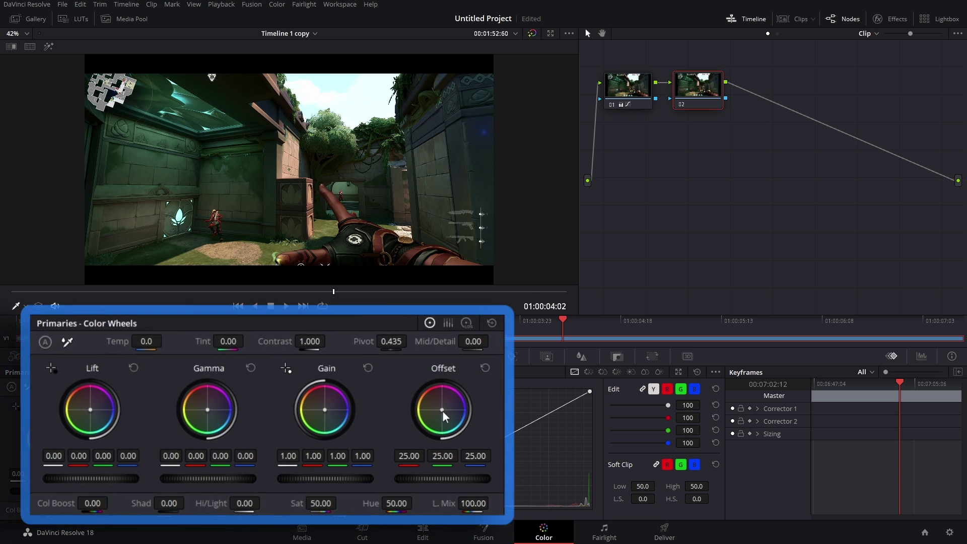
drag(442, 410, 447, 414)
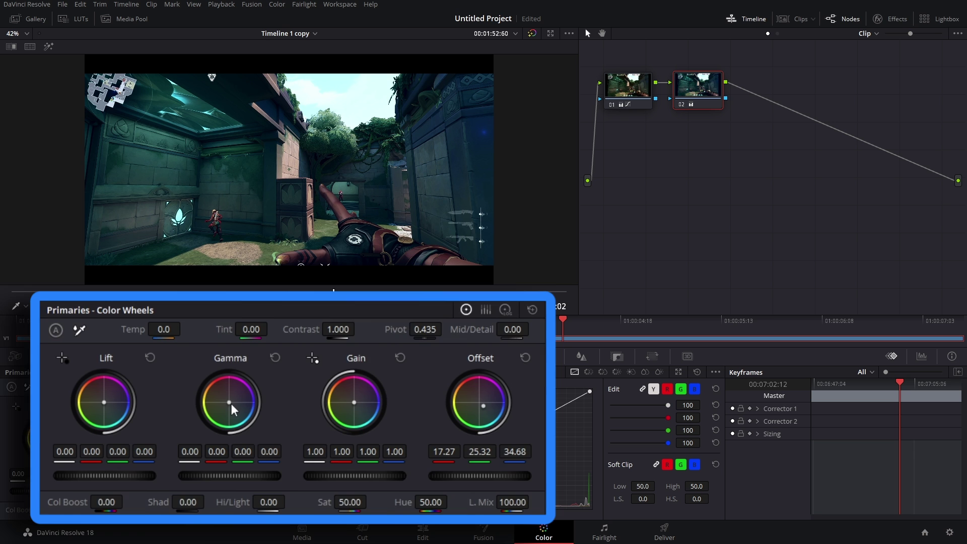
drag(227, 400, 224, 398)
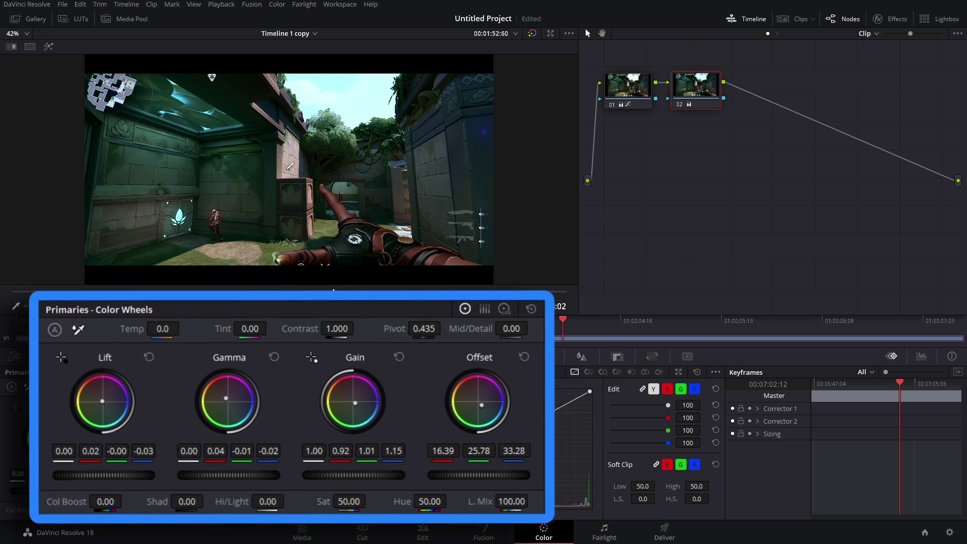
drag(224, 397, 224, 399)
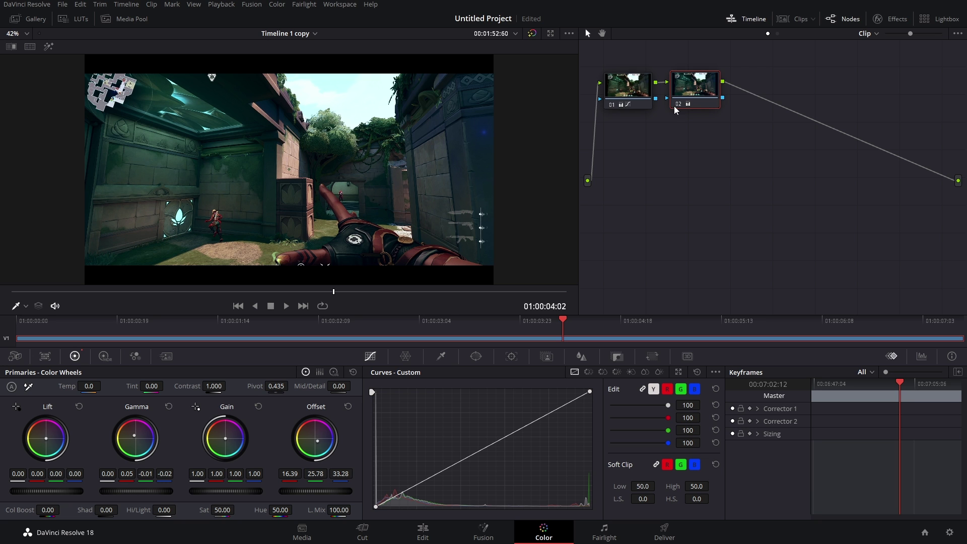
click(676, 103)
- Compare node 02 on and off, nudge Lift slightly, and push Gain toward blue (R 0.92, B 1.15)
click(678, 104)
click(678, 104)
click(678, 104)
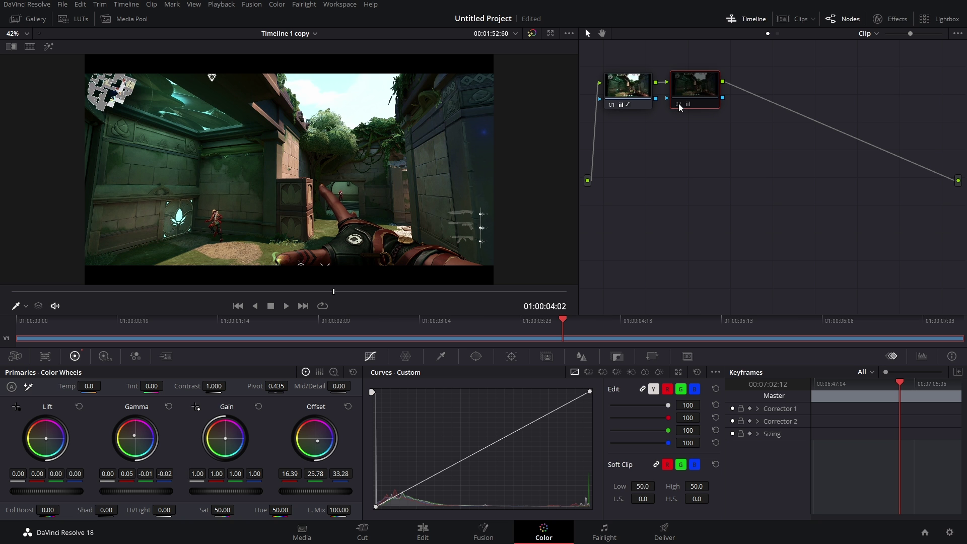
click(678, 104)
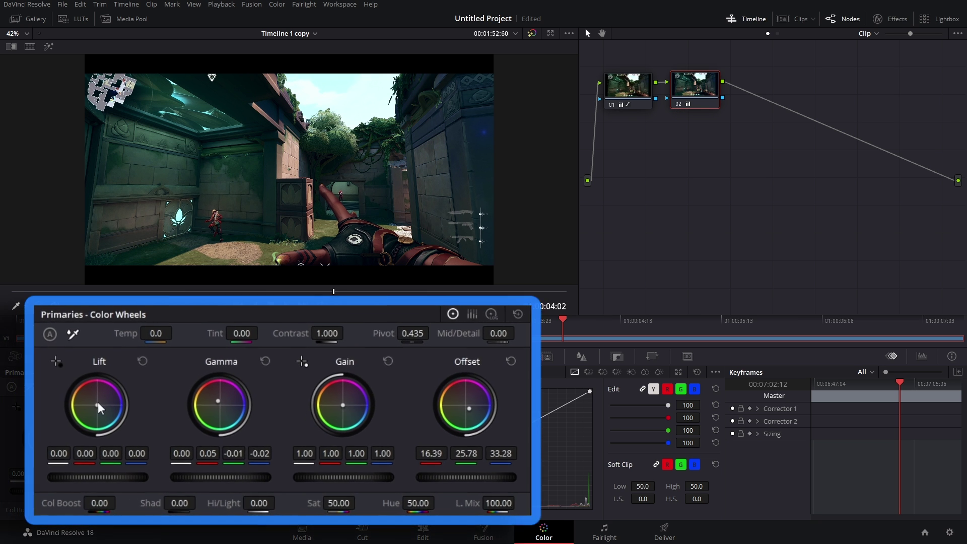
drag(87, 412, 89, 410)
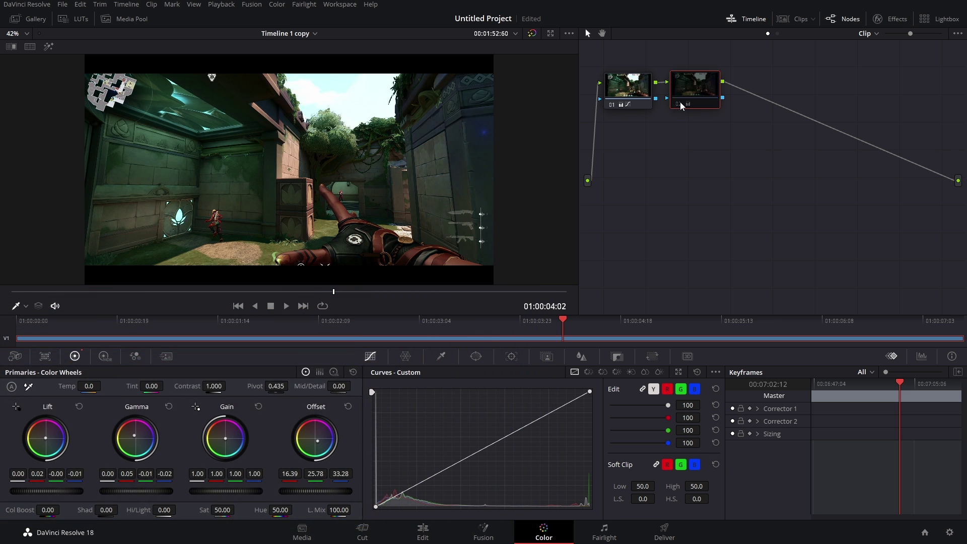
click(681, 104)
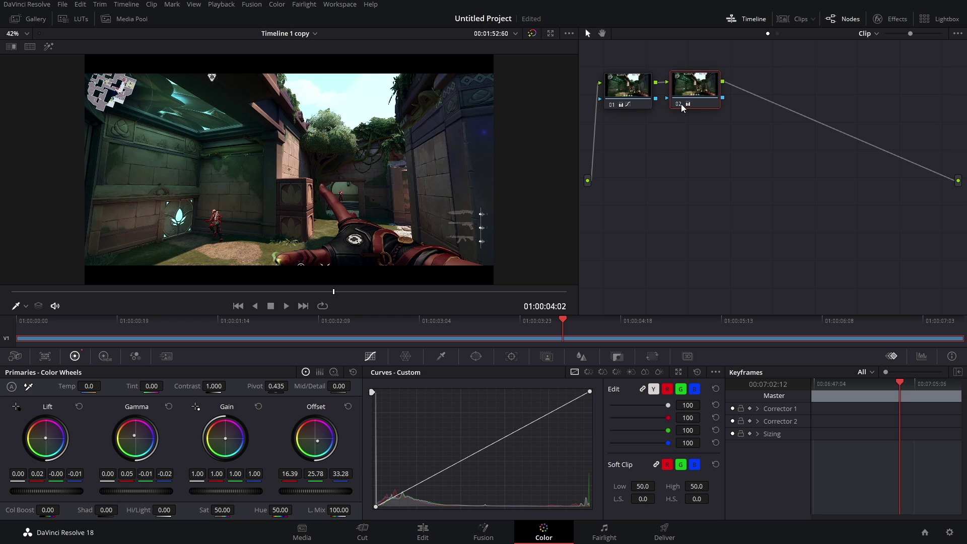
click(681, 104)
click(681, 104)
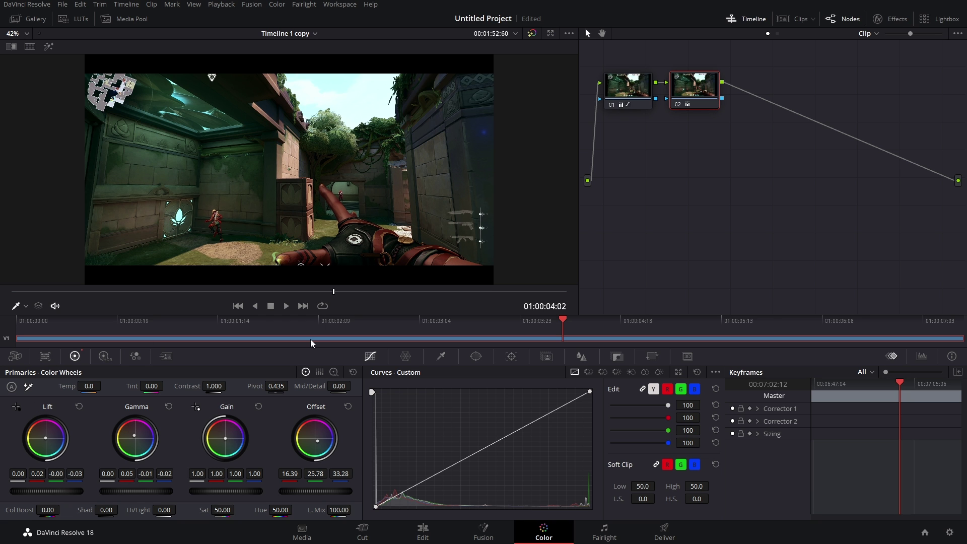
drag(231, 432, 249, 435)
key(ctrl+a)
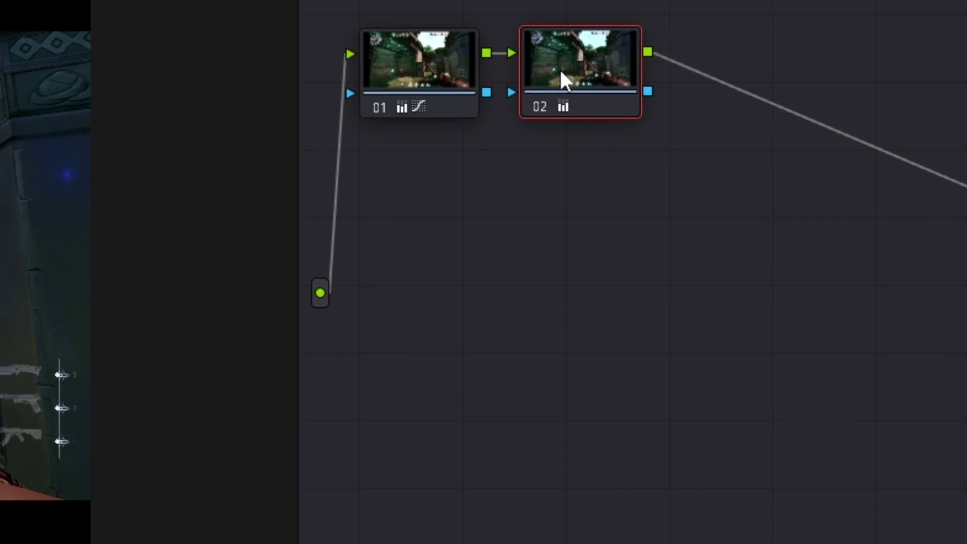
- Add parallel node 03 beside node 02 and arrange the two nodes neatly in the graph
right_click(686, 91)
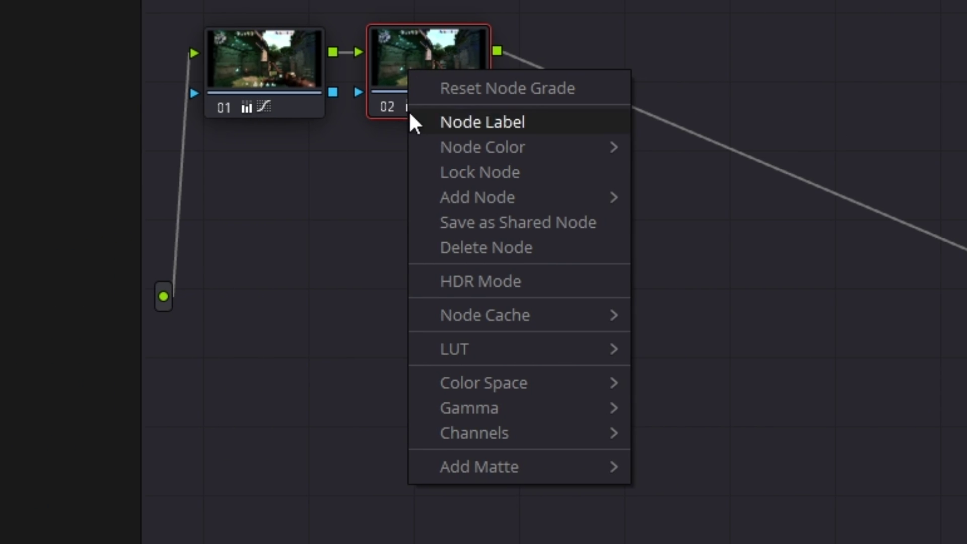
mouse_move(538, 199)
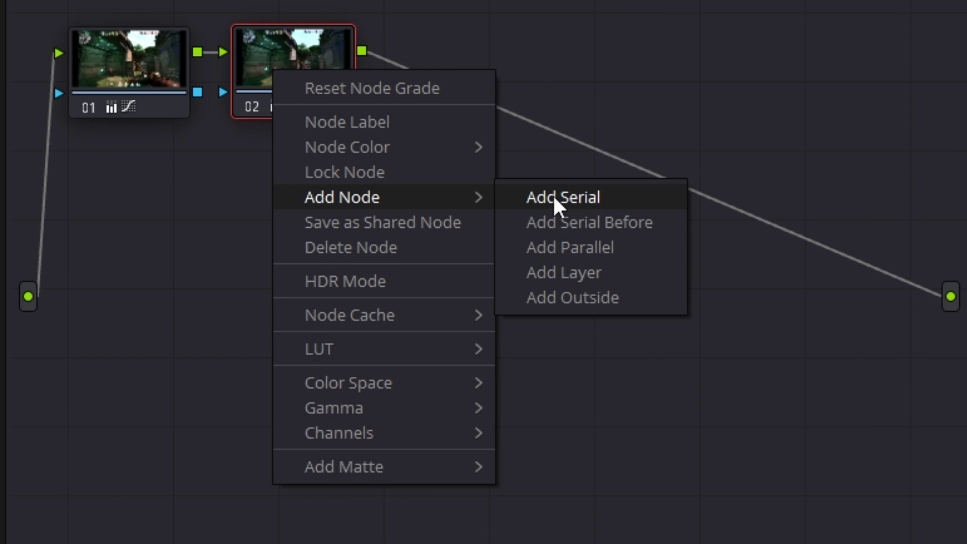
click(576, 247)
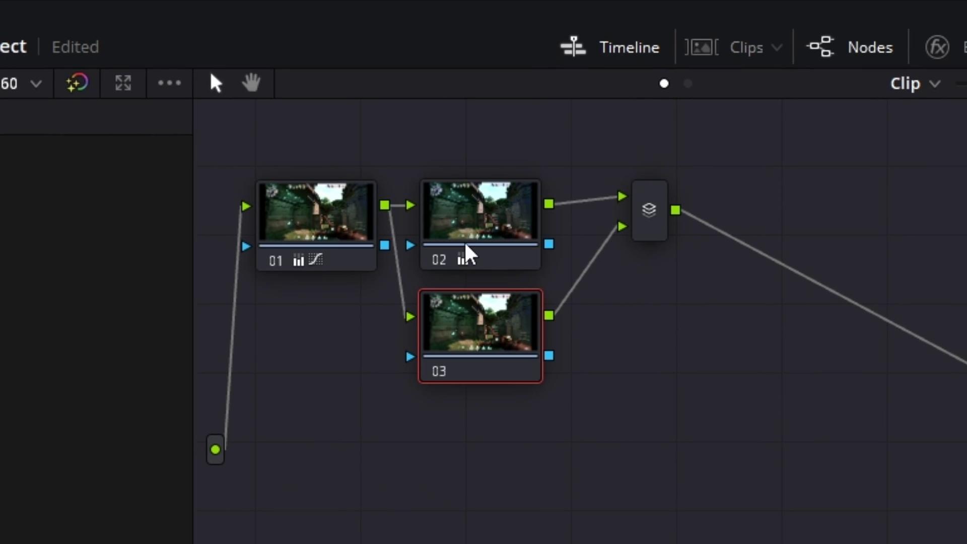
drag(466, 252, 474, 206)
mouse_move(474, 360)
mouse_down()
mouse_move(492, 352)
mouse_move(486, 347)
mouse_up()
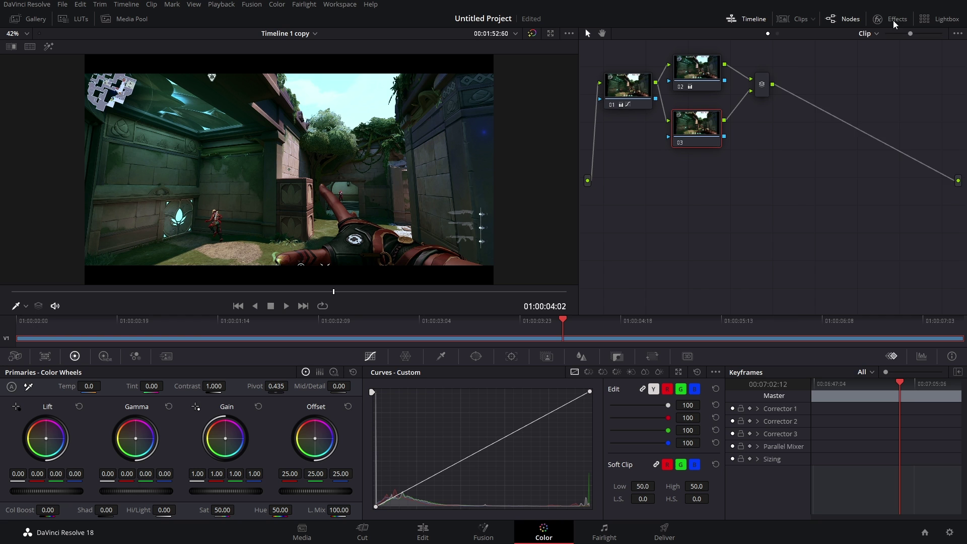
- Apply Glow to node 03 with Shine Threshold 1.000, Gain 0.752 and Gamma 1.895
click(893, 20)
drag(796, 166, 699, 127)
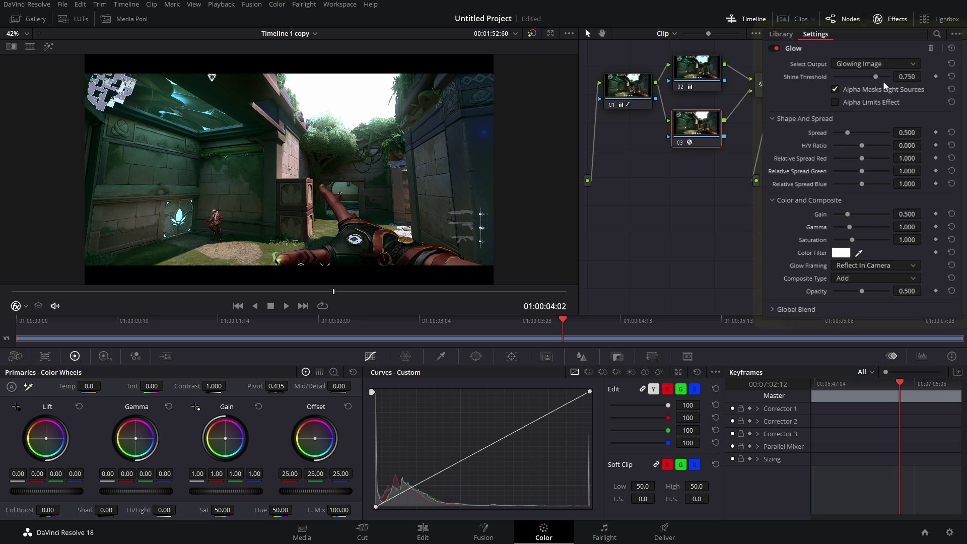
drag(806, 105, 842, 107)
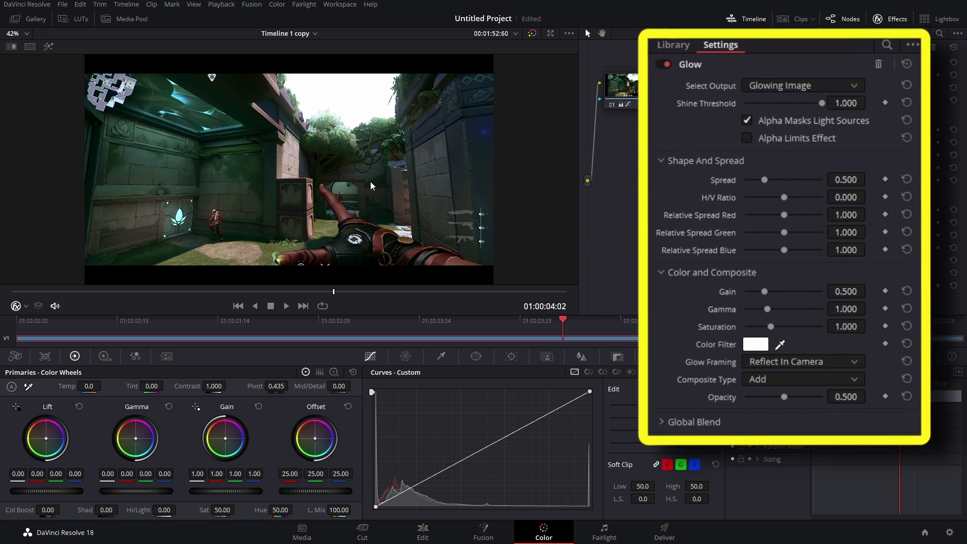
drag(768, 293, 792, 311)
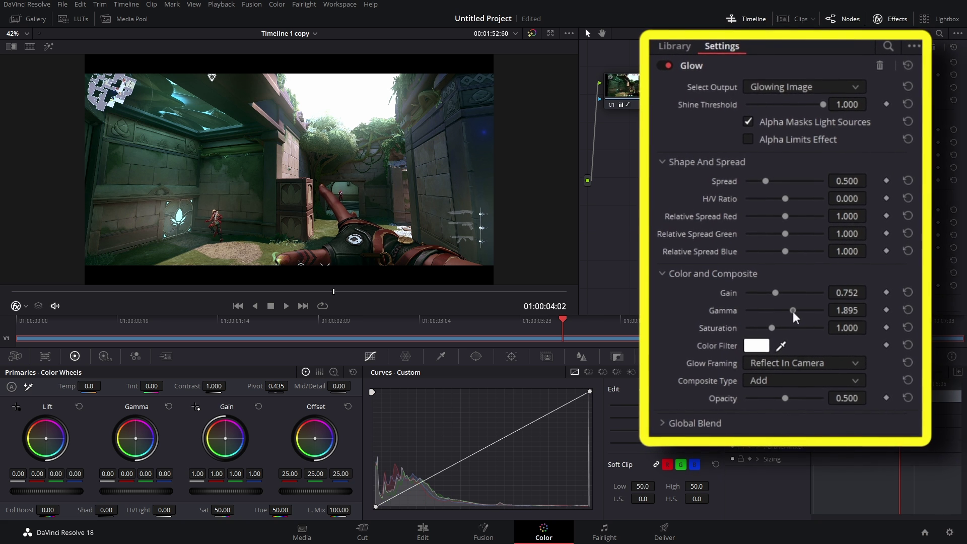
drag(766, 180, 786, 180)
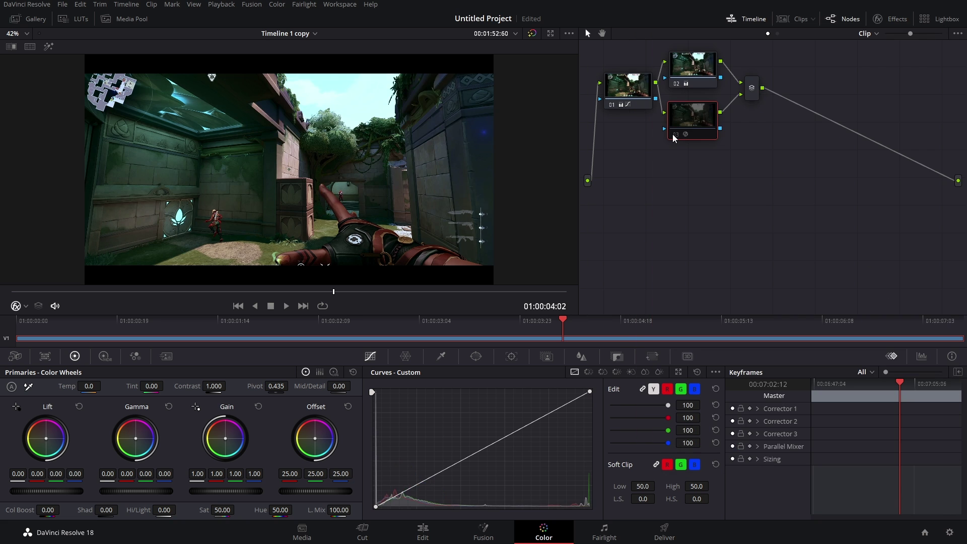
- Compare the glow on node 03, then add serial node 05 after the parallel mixer
click(676, 134)
click(675, 135)
click(673, 136)
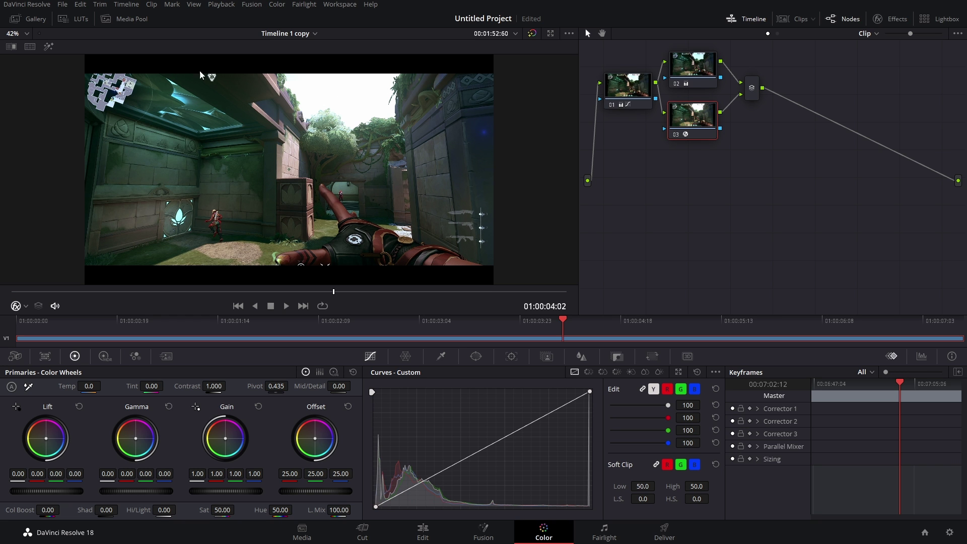
right_click(750, 90)
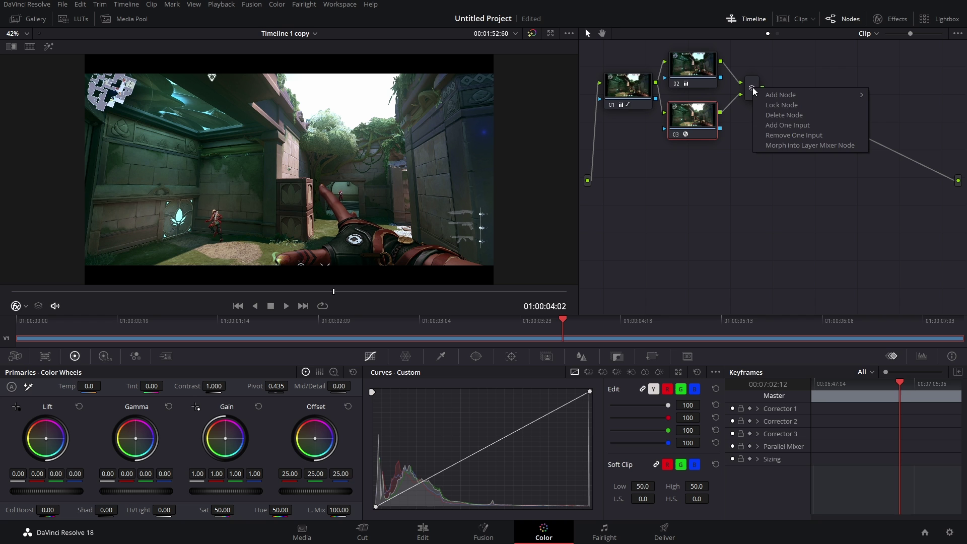
click(751, 90)
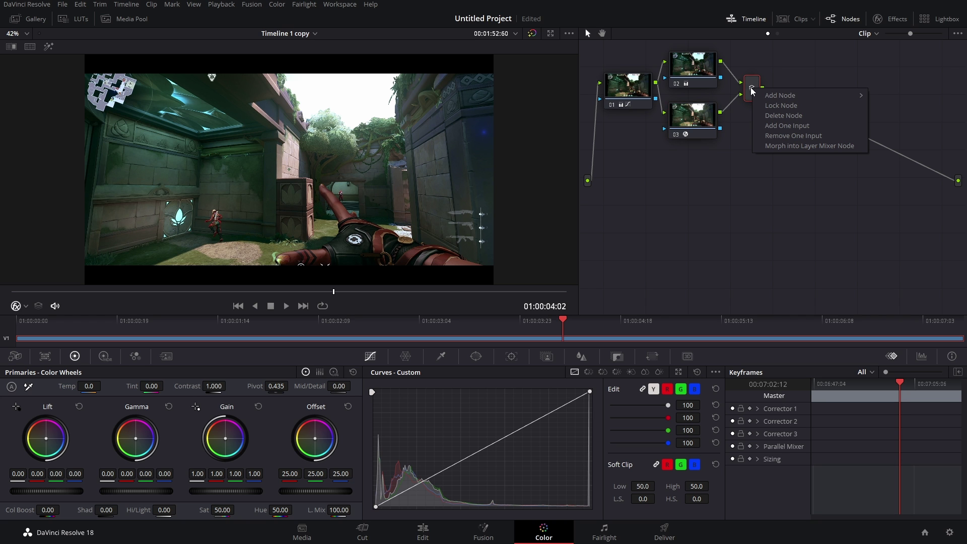
mouse_move(778, 92)
click(895, 96)
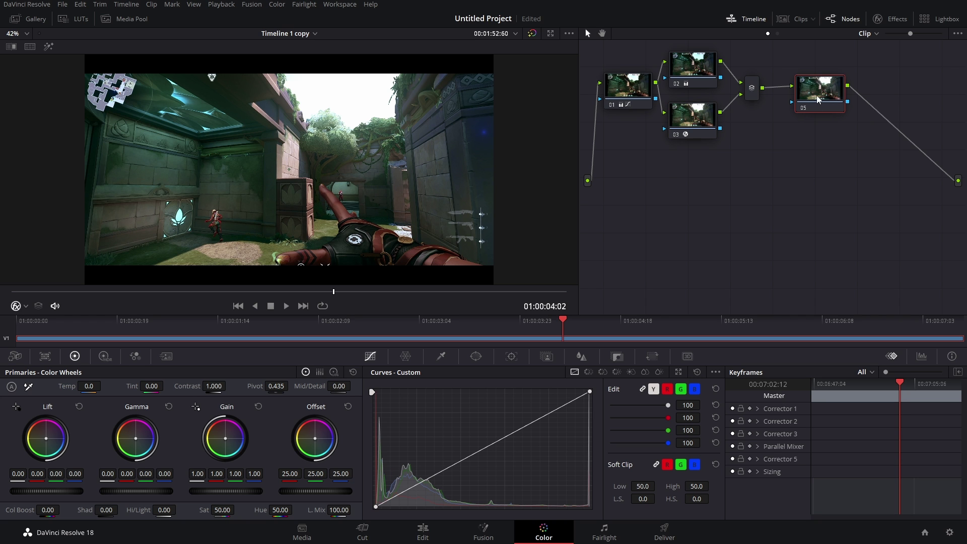
- Apply an Advanced Vignette to node 05 (Size 0.880, Softness 0.752), then play back on the Edit page
click(889, 19)
scroll(837, 190, down, 10)
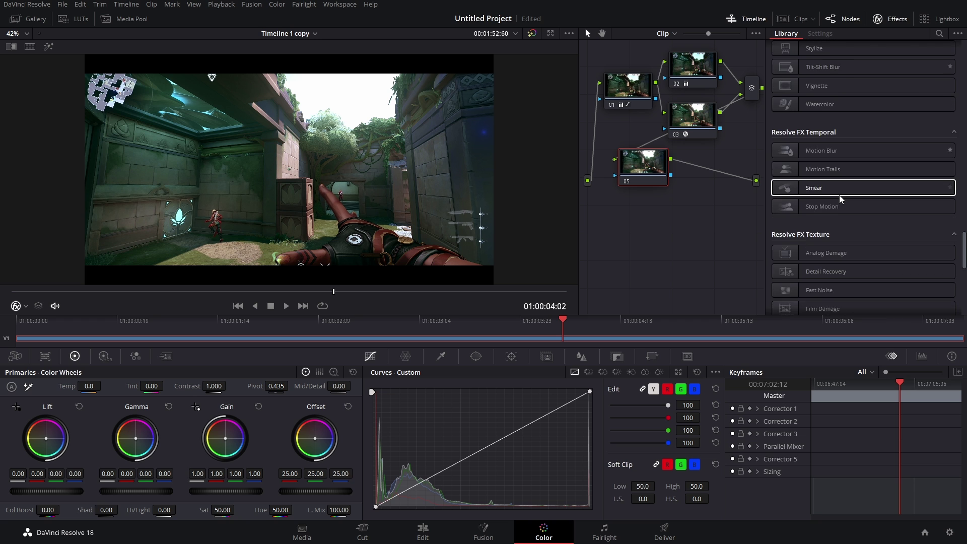
drag(679, 182, 642, 161)
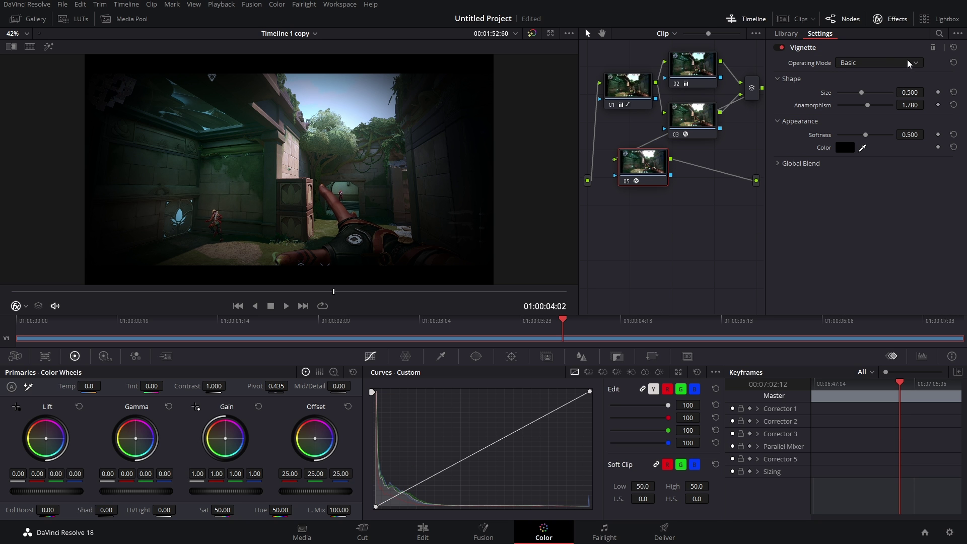
click(864, 88)
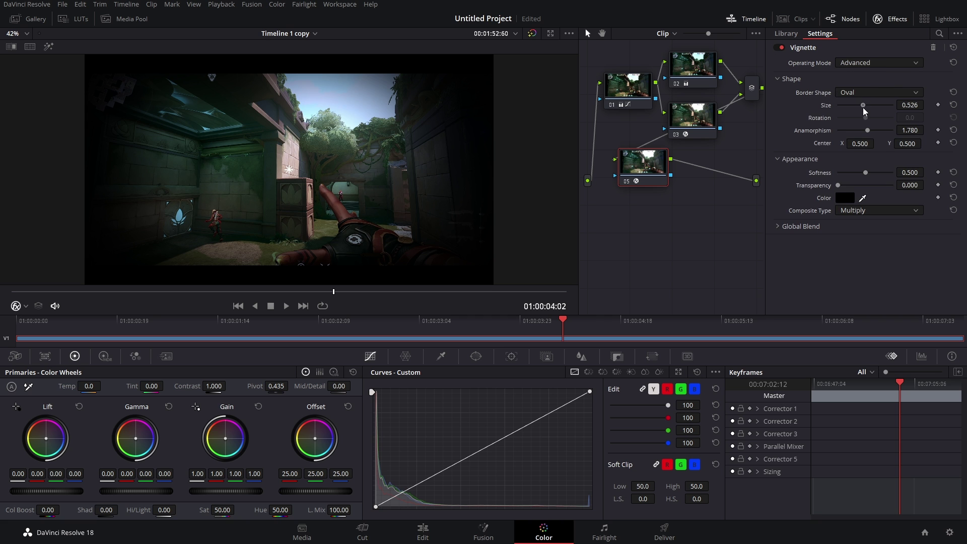
drag(863, 106, 884, 105)
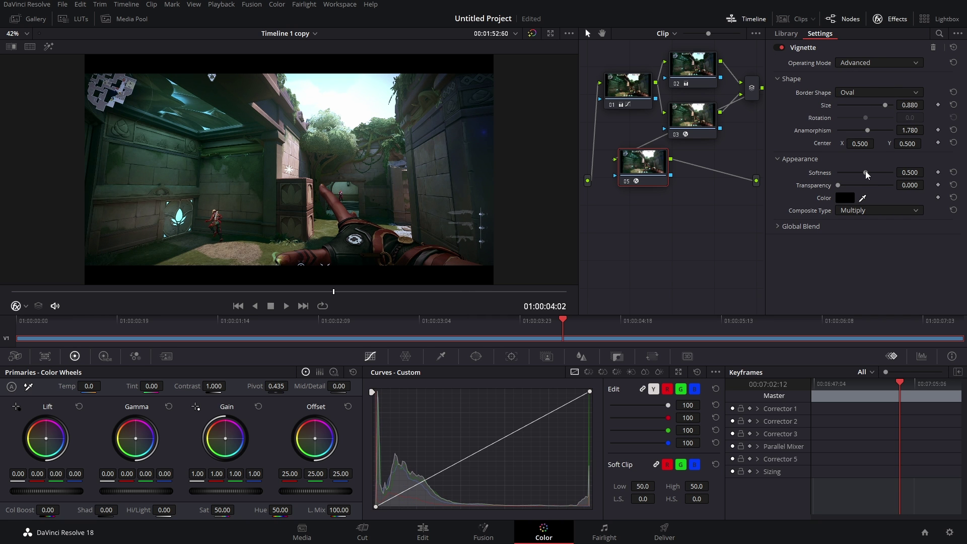
drag(865, 172, 884, 187)
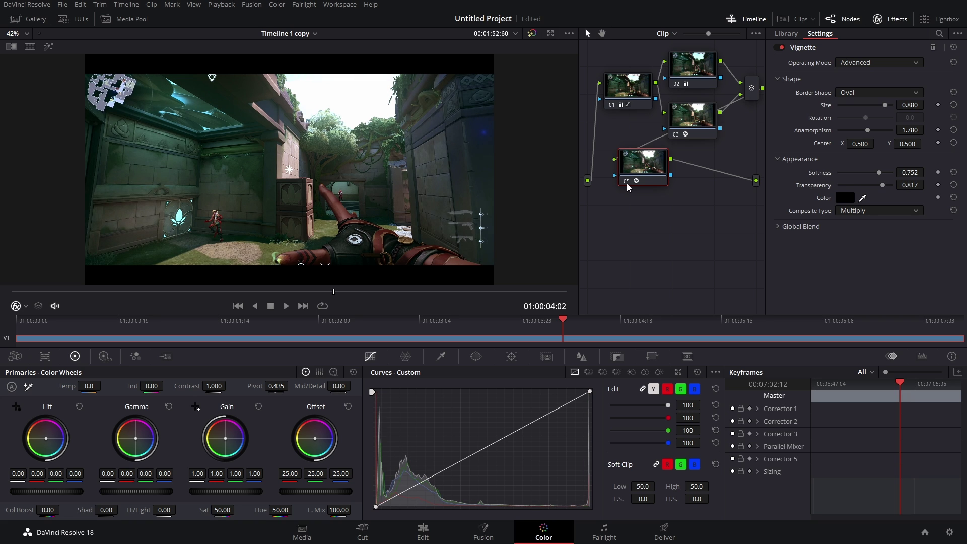
key(shift+4)
key(space)
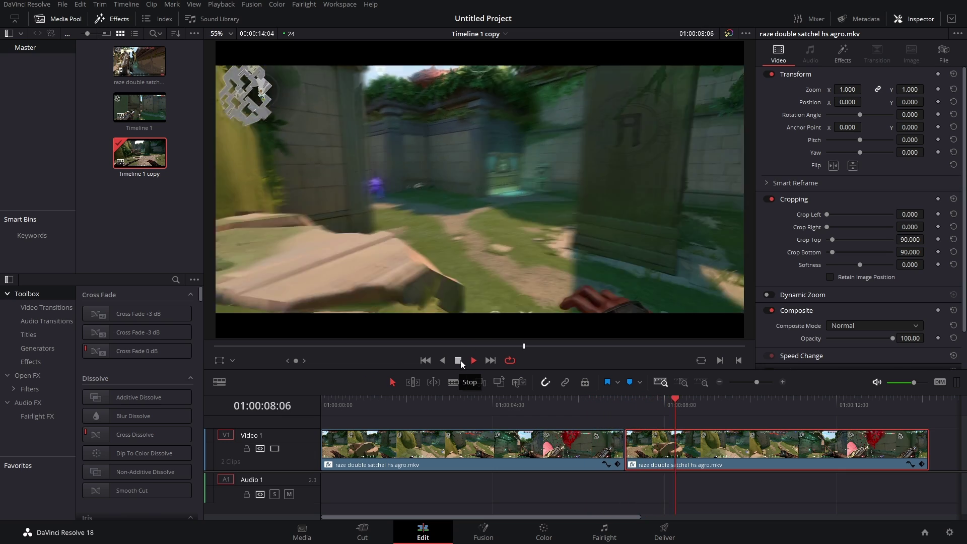
- Stop playback, return to the Color page, and copy clip 01's node grade onto clip 02
click(459, 361)
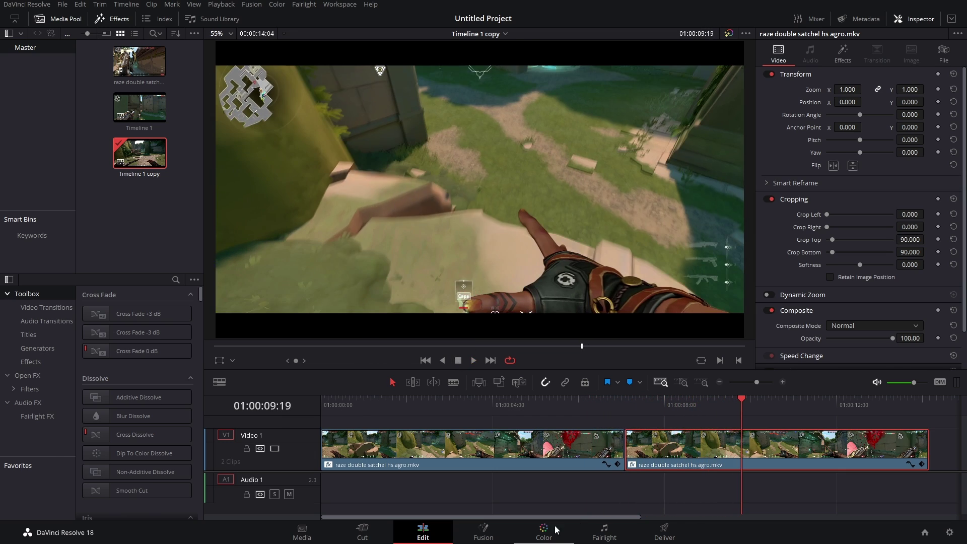
click(543, 532)
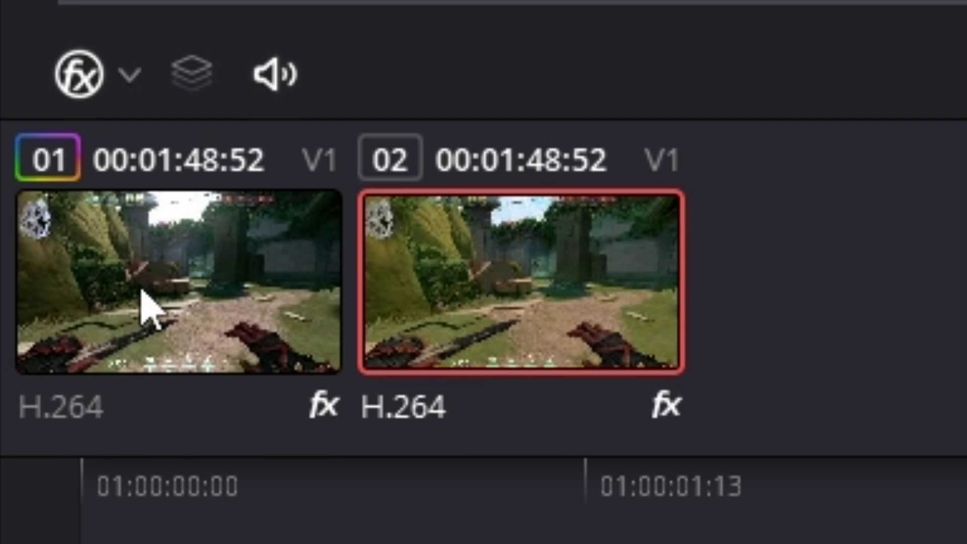
click(310, 297)
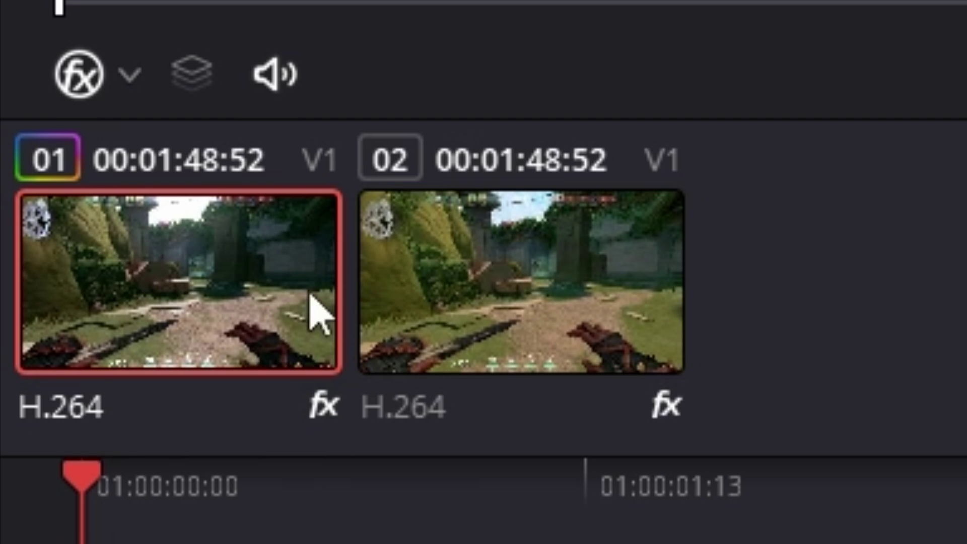
click(449, 307)
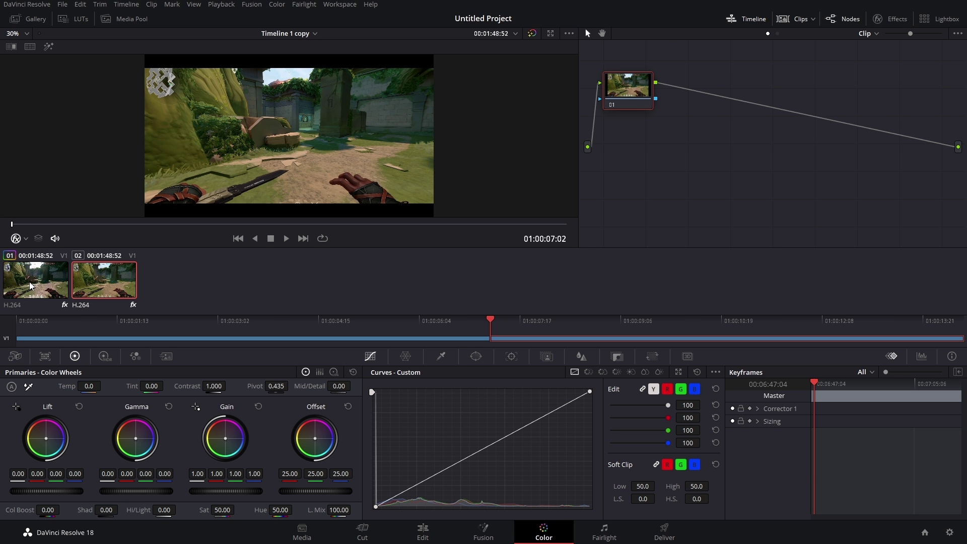
middle_click(30, 285)
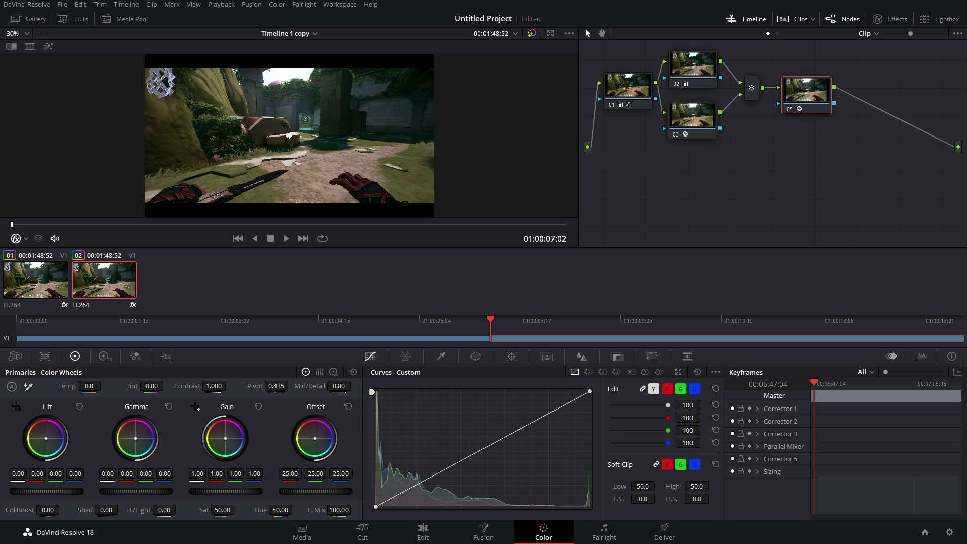